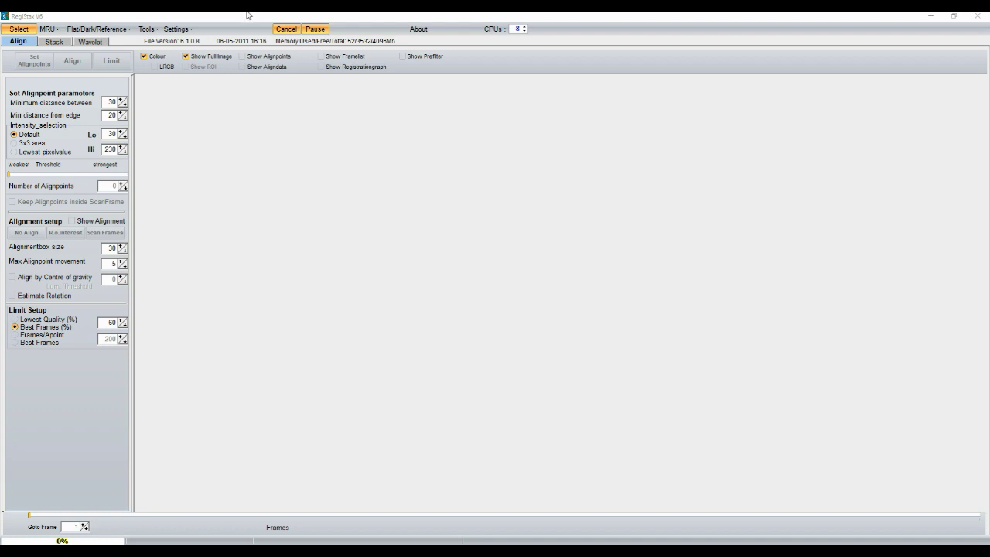
# Load moon frames DSC_2015–DSC_2022 without stretching intensity levels and place 528 alignpoints.
pyautogui.click(23, 29)
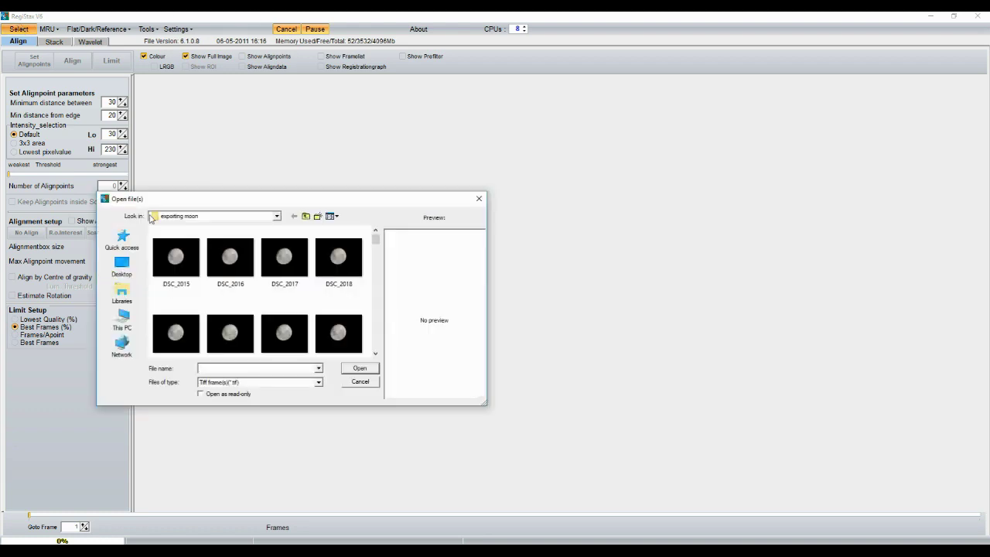
pyautogui.click(177, 257)
pyautogui.keyDown('shift'); pyautogui.click(338, 332); pyautogui.keyUp('shift')
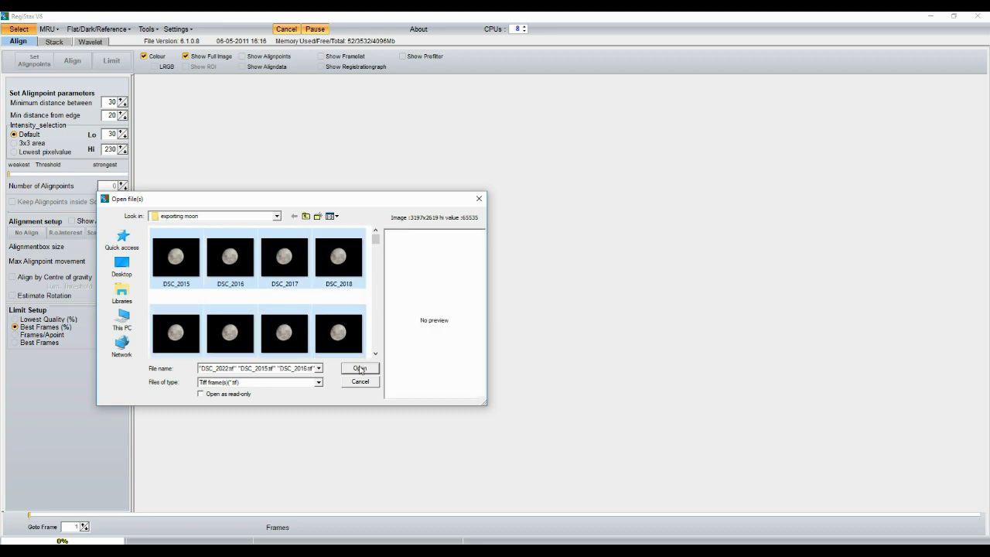
pyautogui.click(360, 369)
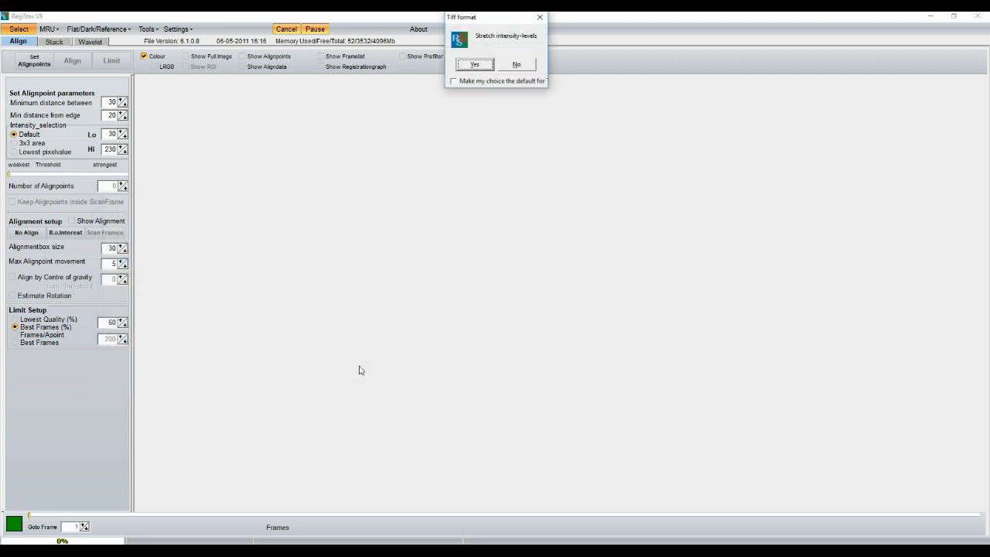
pyautogui.click(514, 65)
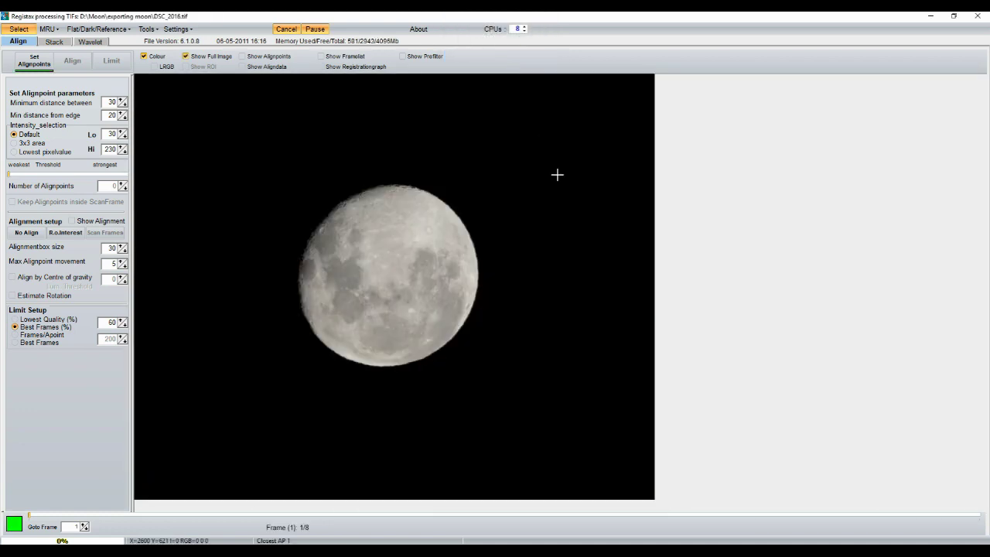
pyautogui.click(33, 63)
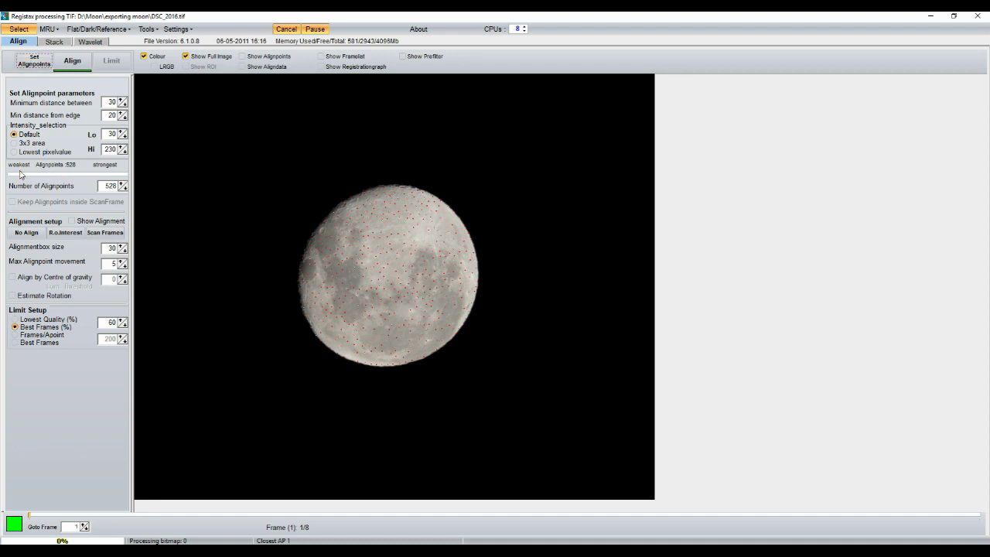
# Reduce the alignpoints to the 136 strongest and set Best Frames to 80%.
pyautogui.moveTo(21, 177); pyautogui.dragTo(100, 178)
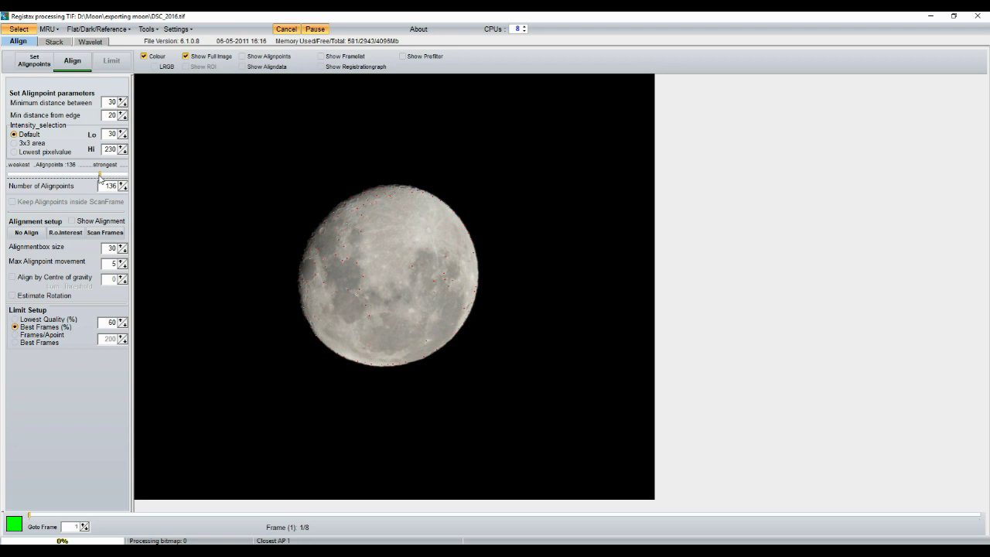
pyautogui.click(121, 321)
pyautogui.click(121, 320)
# Align the frames, limit to the best 7, and show the full moon image.
pyautogui.click(73, 62)
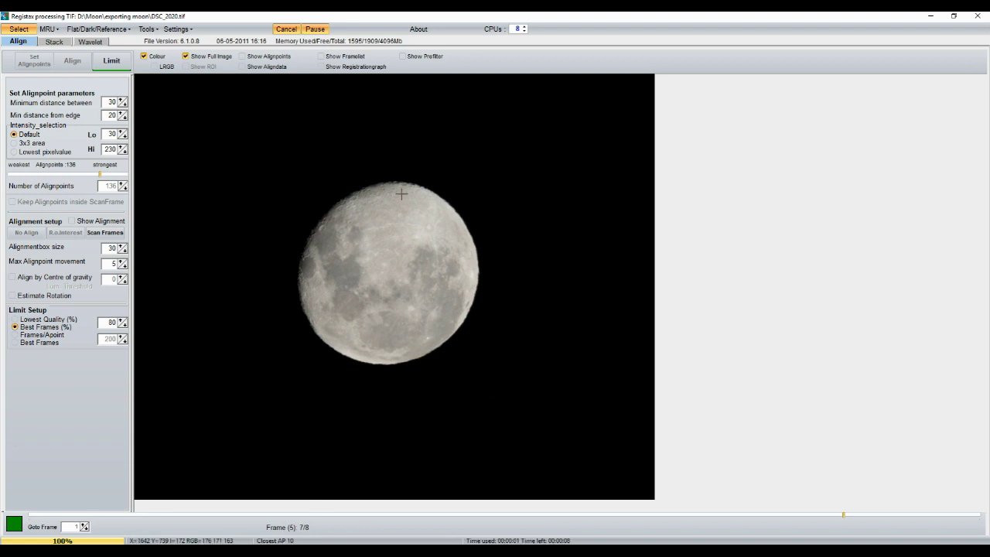
pyautogui.click(111, 60)
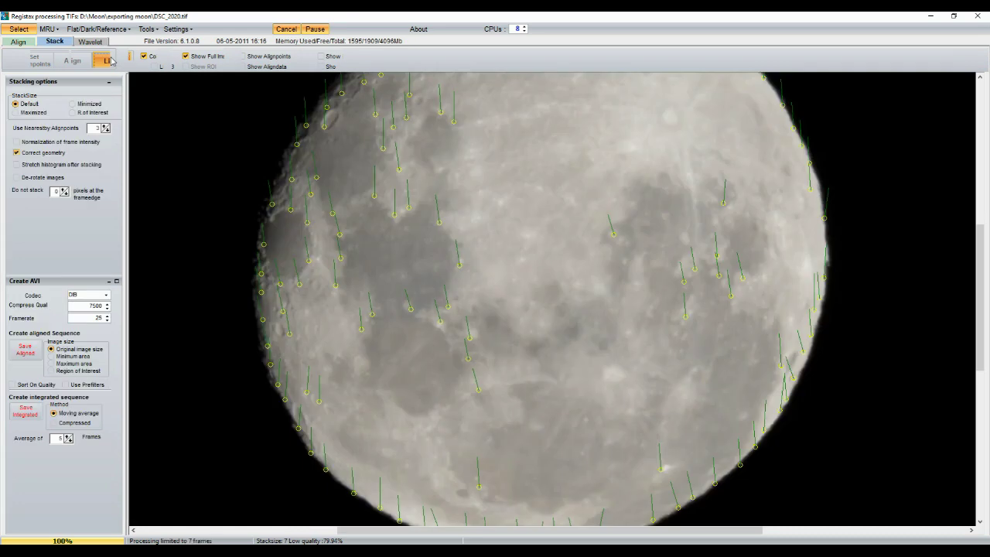
pyautogui.click(182, 55)
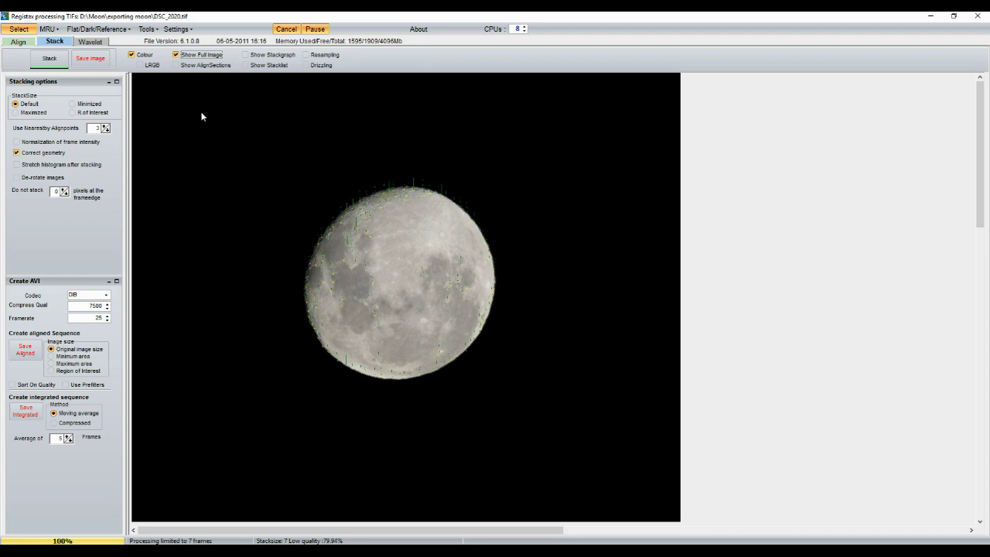
# Stack the best 7 frames, inspect the full stacked moon, and go to Wavelet.
pyautogui.click(49, 58)
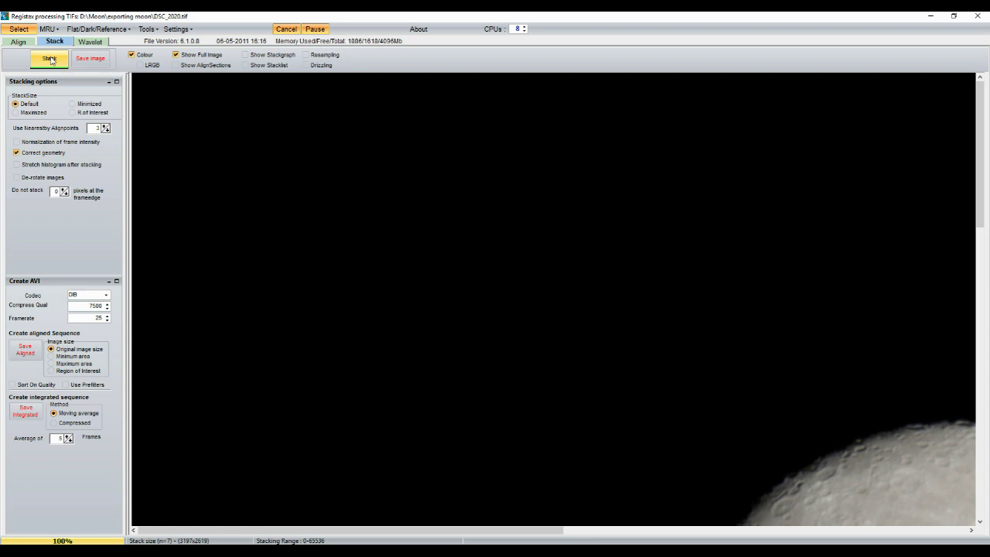
pyautogui.click(176, 55)
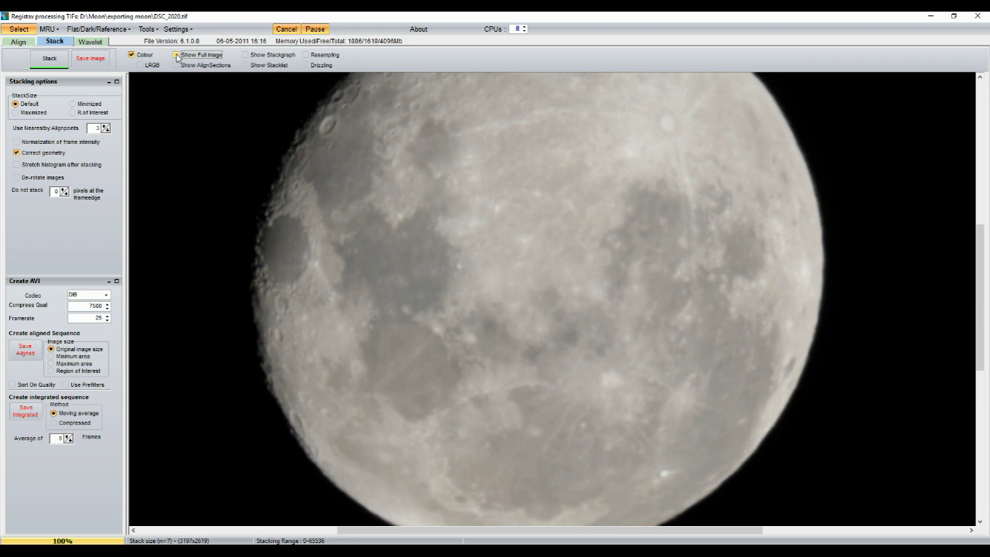
pyautogui.click(95, 43)
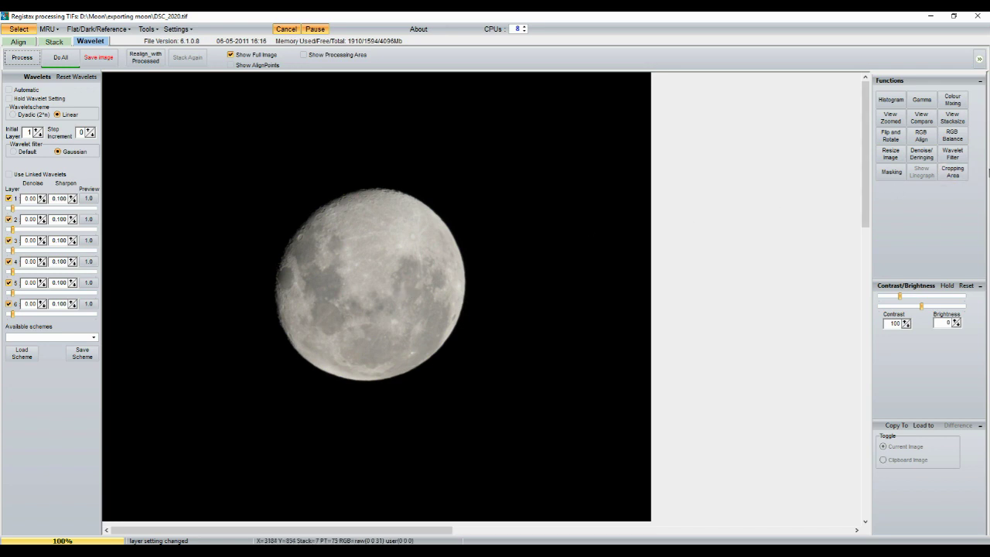
# Auto-balance the RGB channels of the stacked moon and show the processing area.
pyautogui.click(959, 135)
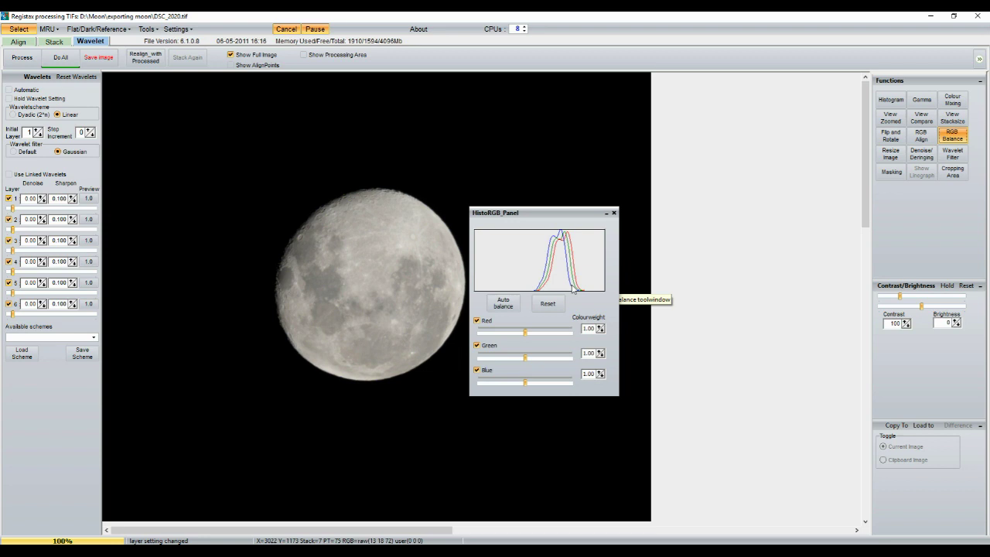
pyautogui.click(507, 302)
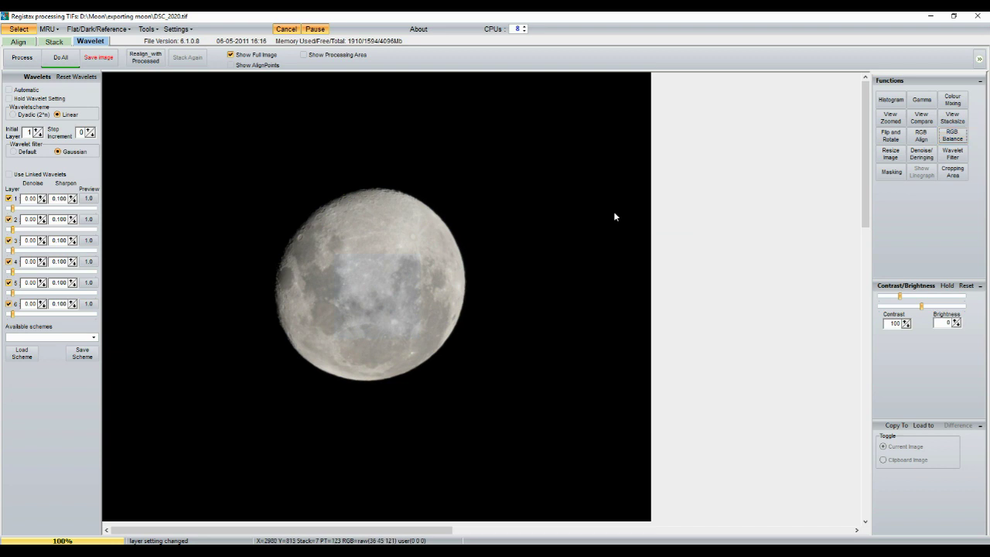
pyautogui.click(308, 55)
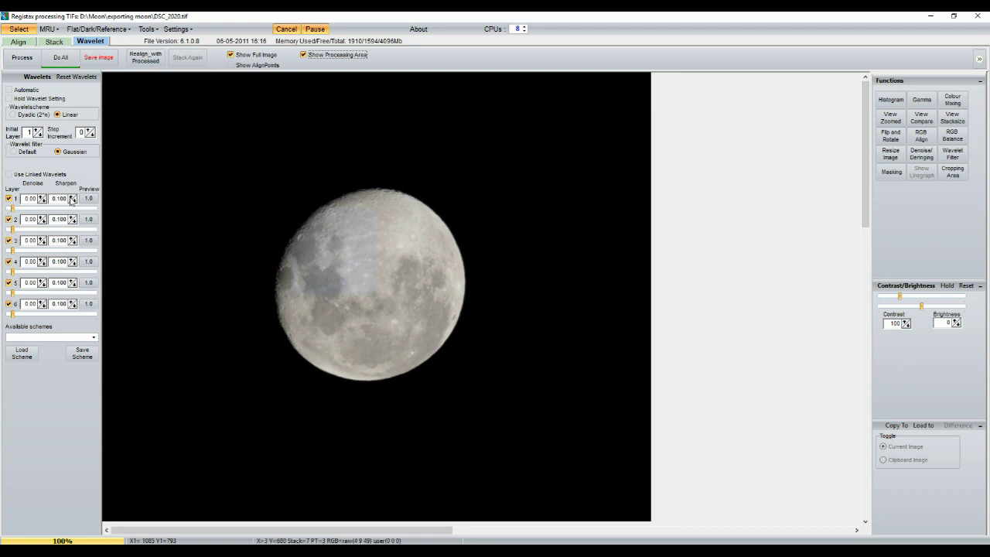
# Disable wavelet layers 2 through 6 and raise layer 1 sharpening to 41.7.
pyautogui.click(9, 220)
pyautogui.click(8, 241)
pyautogui.click(10, 262)
pyautogui.click(9, 283)
pyautogui.click(9, 304)
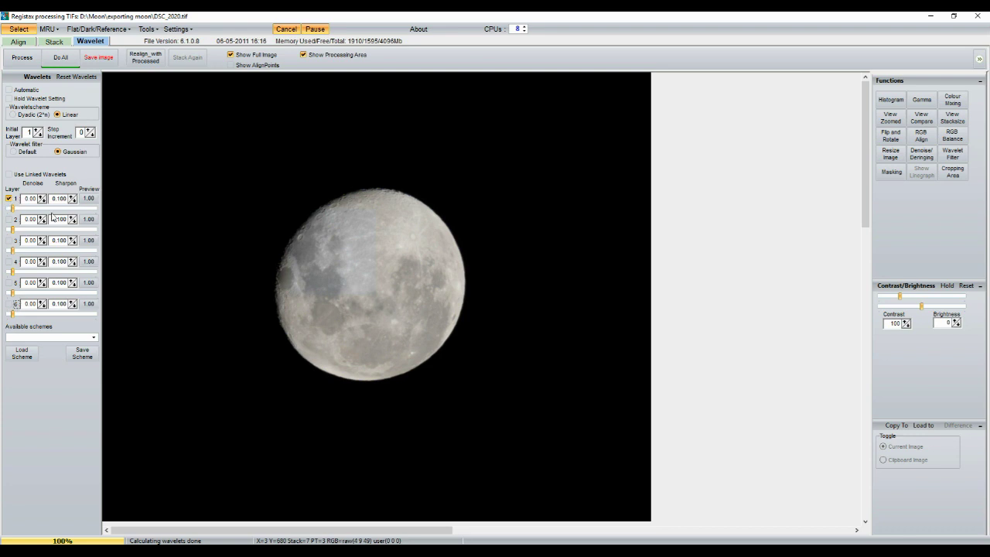
pyautogui.moveTo(11, 206); pyautogui.dragTo(44, 206)
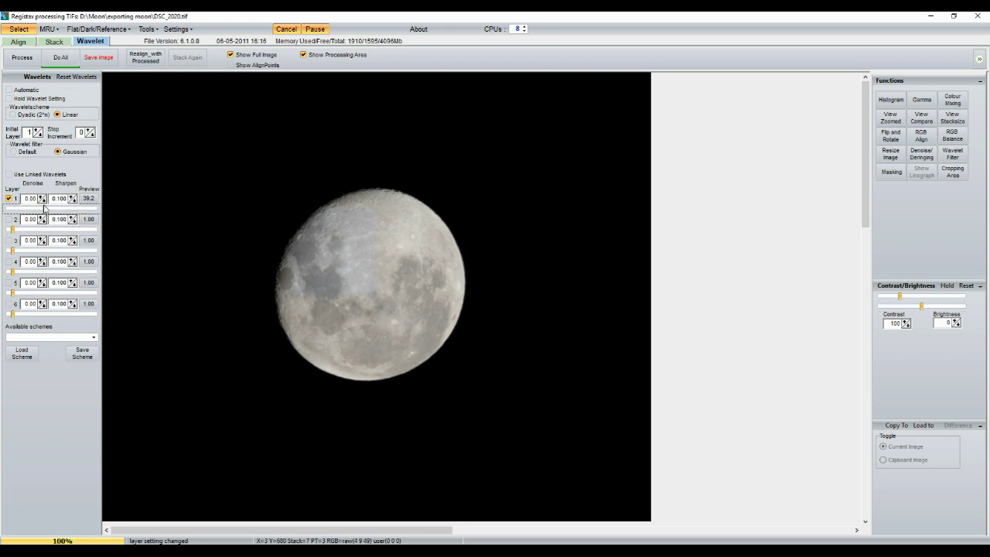
pyautogui.moveTo(44, 206); pyautogui.dragTo(46, 206)
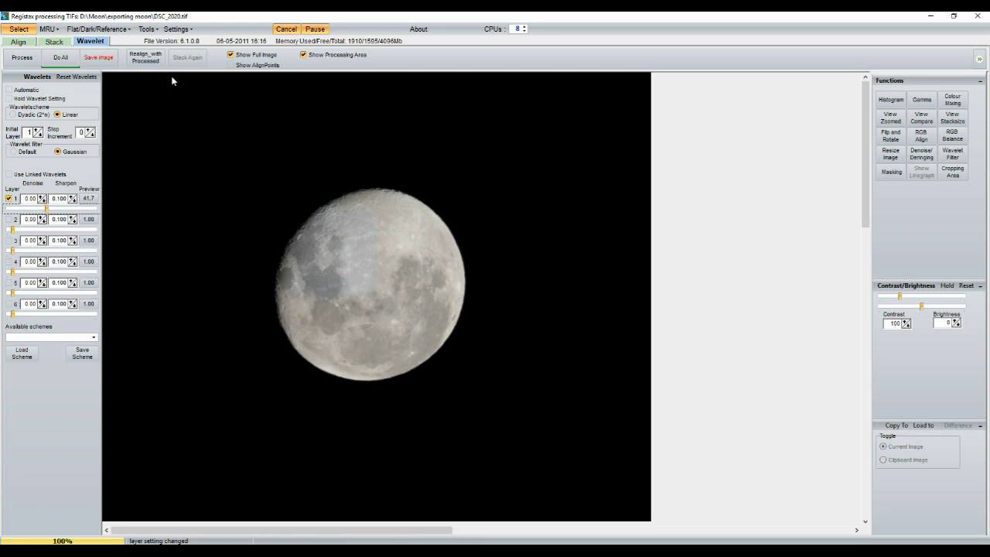
# Turn off the full-image view and raise layer 1 sharpen to 0.130, denoise to 0.25.
pyautogui.click(230, 55)
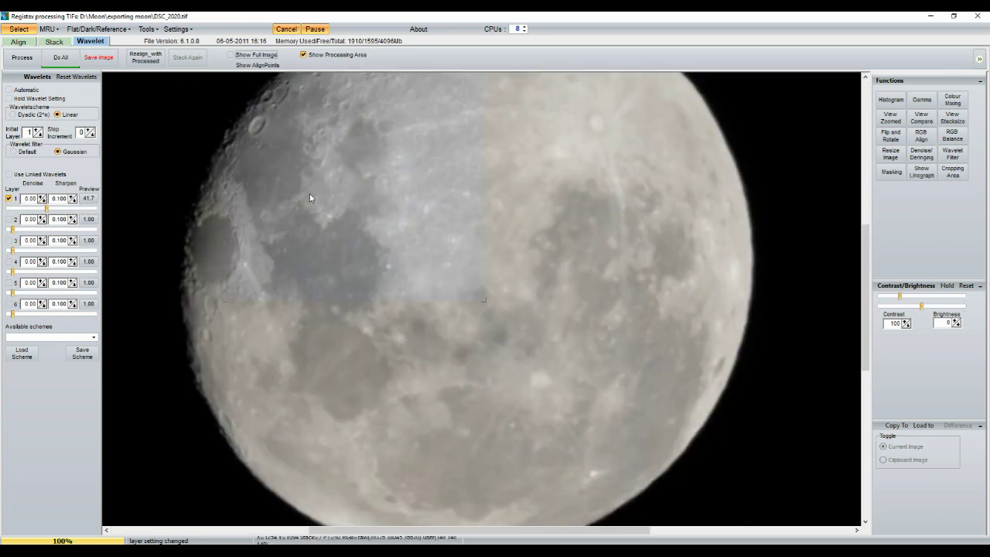
pyautogui.scroll(3, 873, 268)
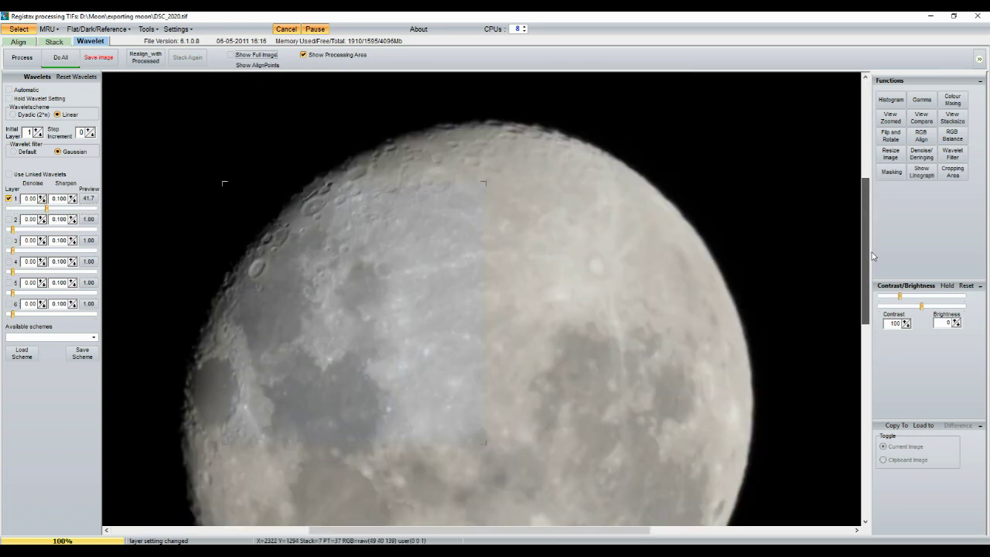
pyautogui.click(72, 196)
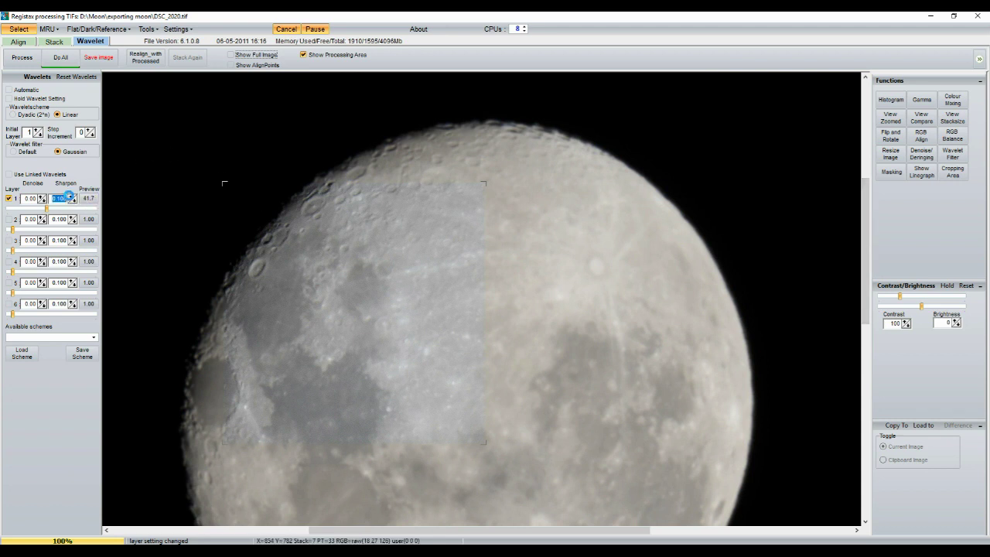
pyautogui.click(72, 197)
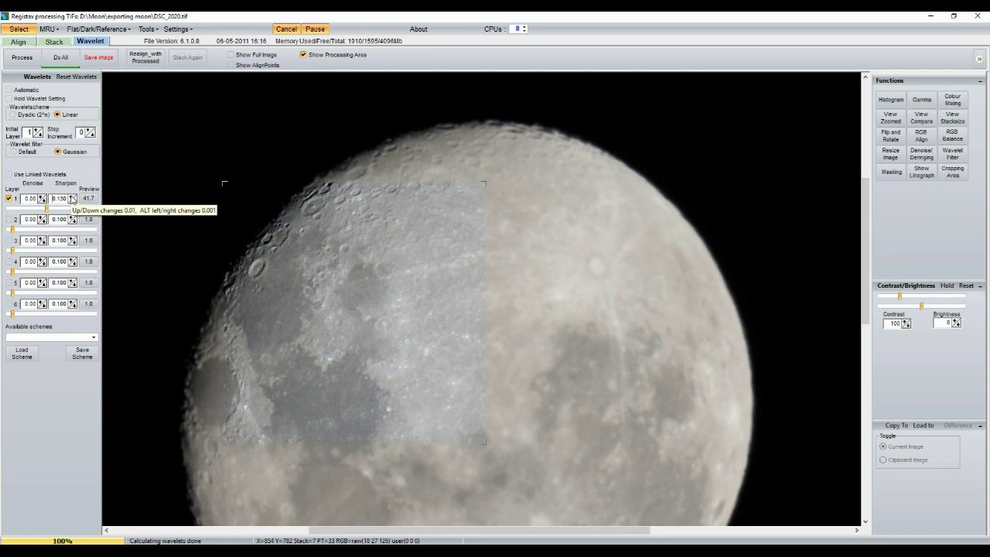
pyautogui.click(42, 197)
pyautogui.click(42, 197)
pyautogui.click(42, 197)
pyautogui.click(42, 197)
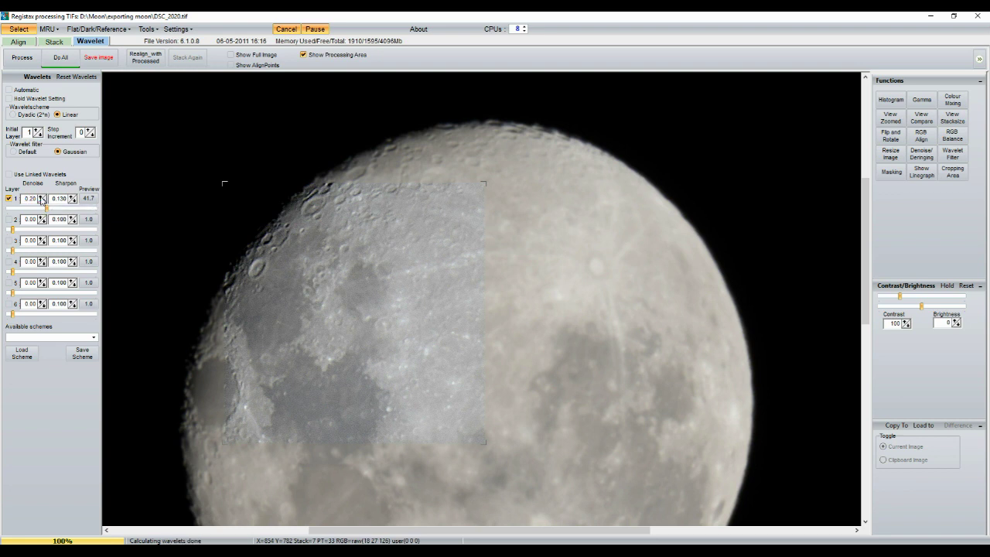
pyautogui.click(42, 197)
# Finish layer 1 at sharpen 0.150 and denoise 0.30, then show the whole moon again.
pyautogui.click(72, 198)
pyautogui.click(71, 197)
pyautogui.click(72, 197)
pyautogui.click(41, 197)
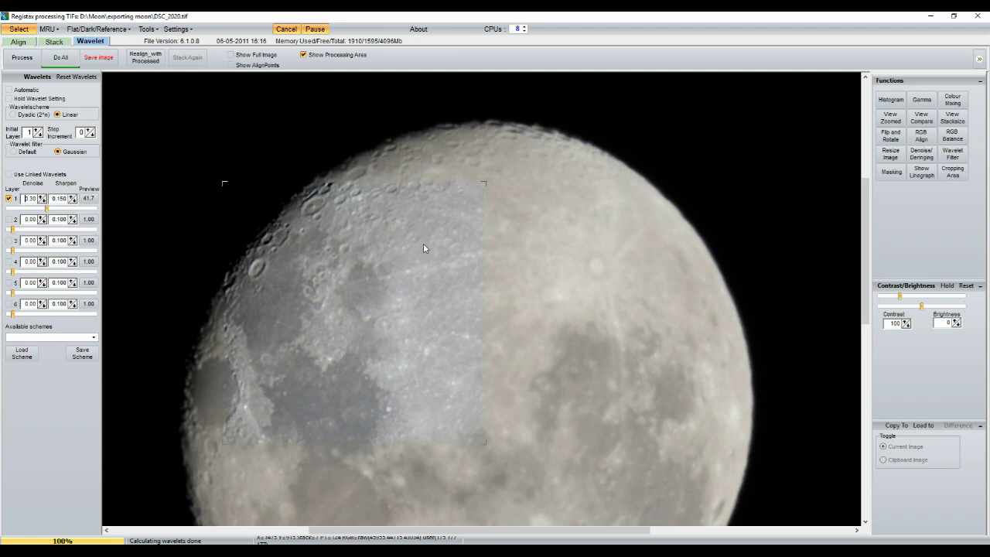
pyautogui.click(304, 57)
pyautogui.click(303, 55)
pyautogui.click(240, 56)
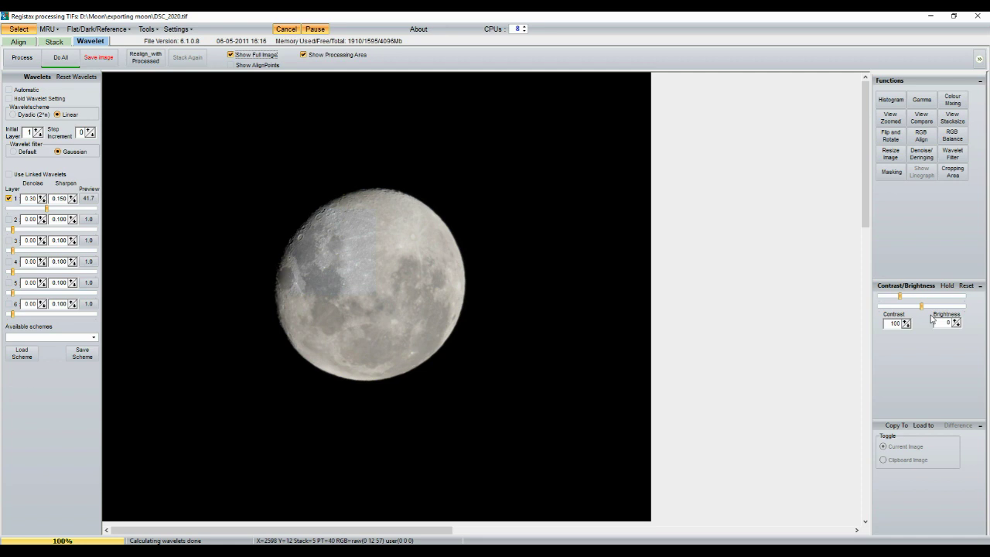
# Run Do All to apply the layer 1 wavelet settings to the full moon image.
pyautogui.click(64, 60)
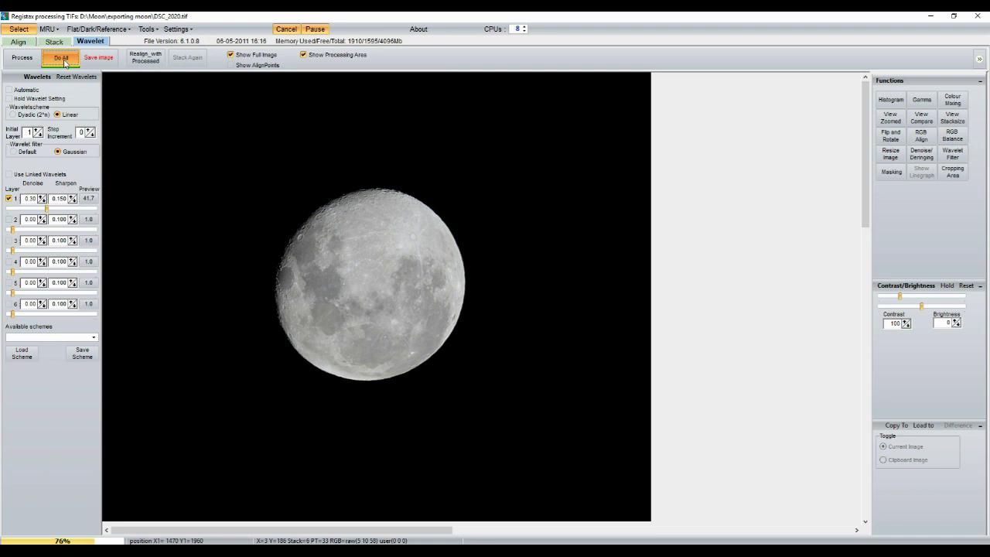
# Save the sharpened moon as 16-bit RGB TIFF DSC_2015 in the moon registax folder.
pyautogui.click(110, 60)
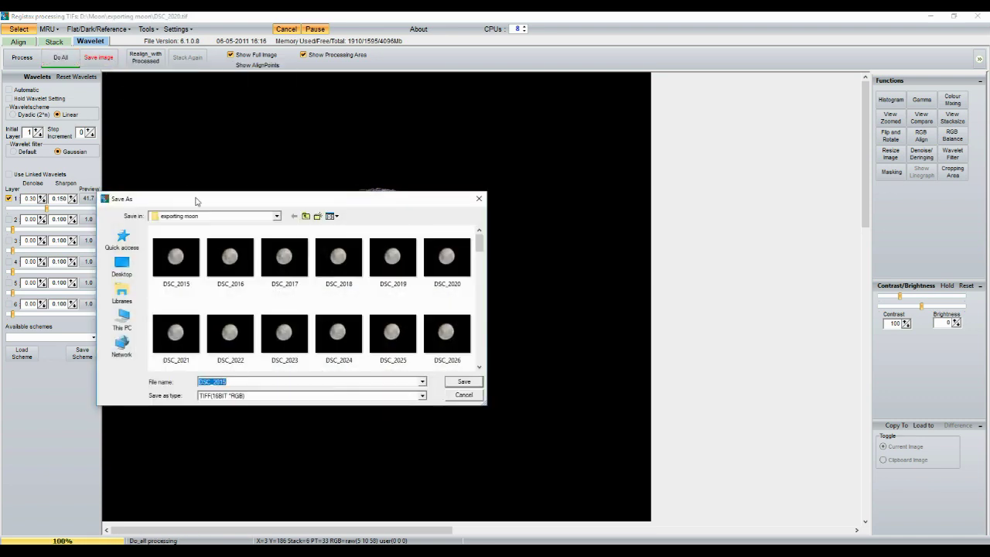
pyautogui.click(307, 217)
pyautogui.doubleClick(251, 259)
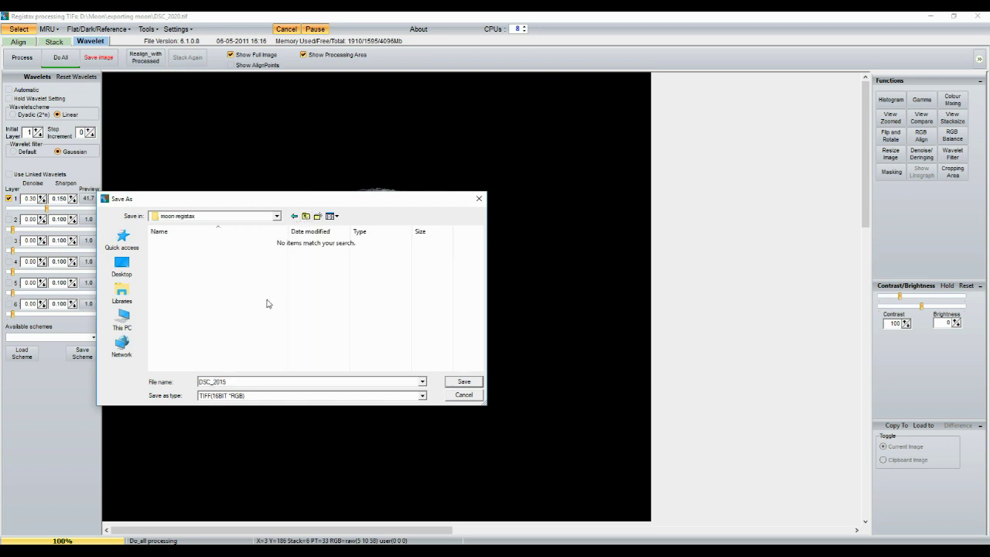
pyautogui.click(470, 383)
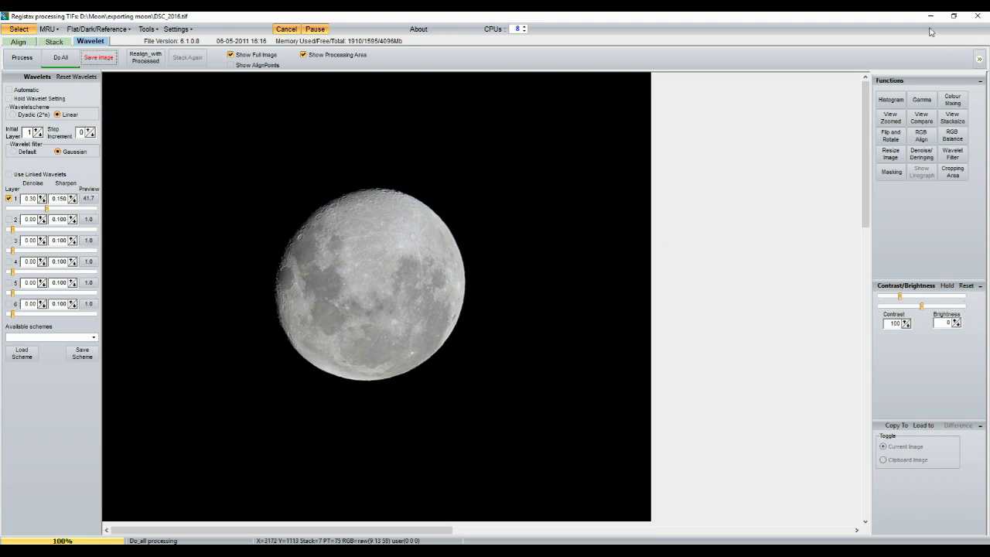
# Close RegiStax and start a Lightroom import with Moon > moon registax as the source.
pyautogui.click(976, 17)
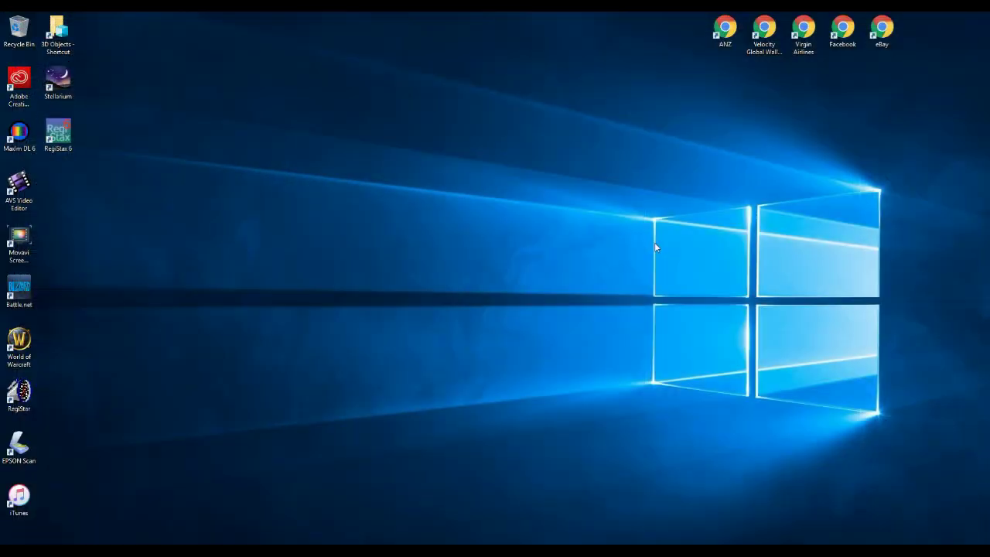
pyautogui.click(417, 507)
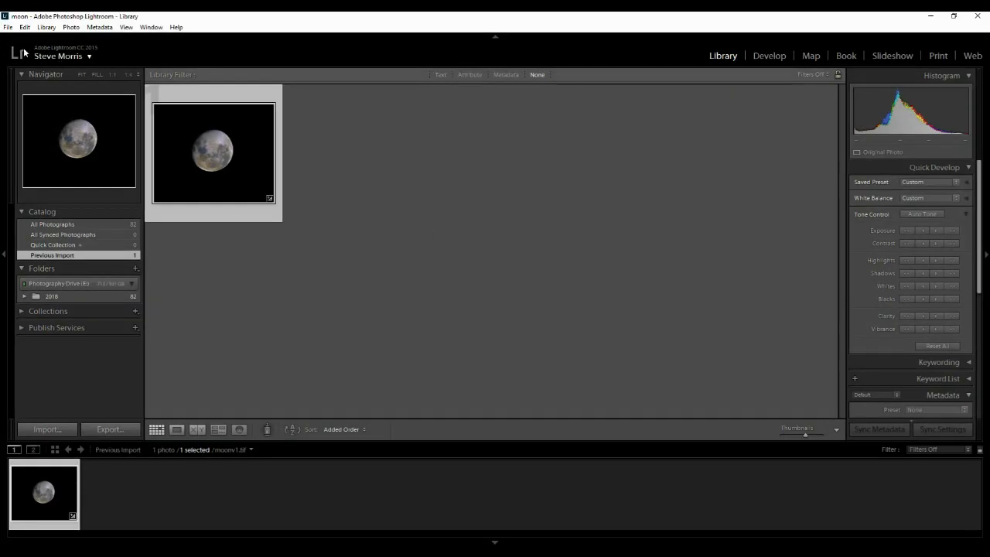
pyautogui.click(6, 28)
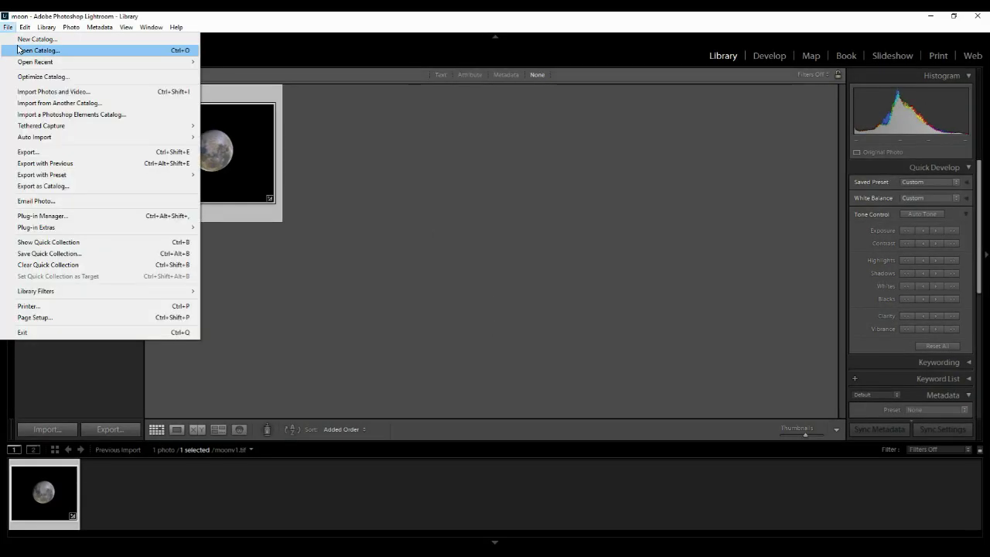
pyautogui.click(38, 91)
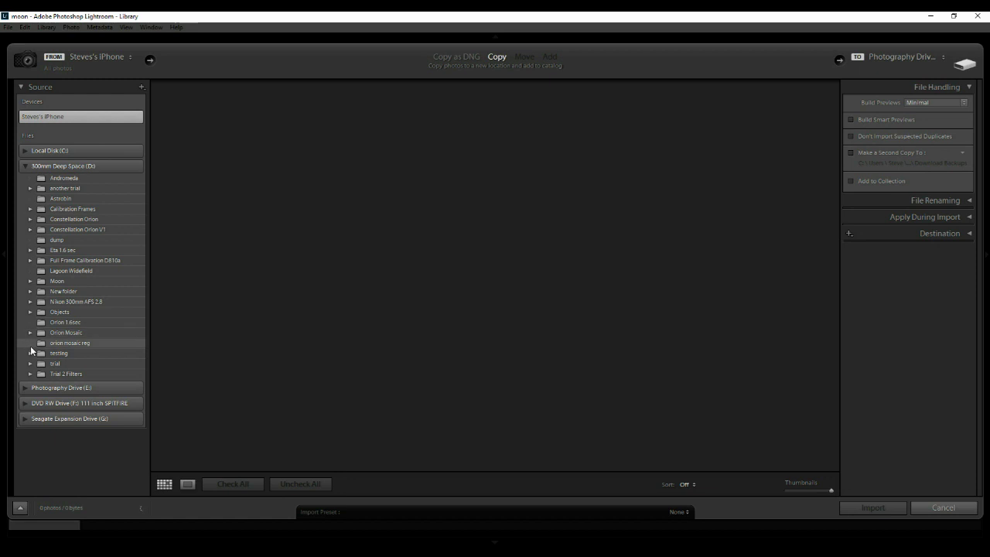
pyautogui.click(30, 281)
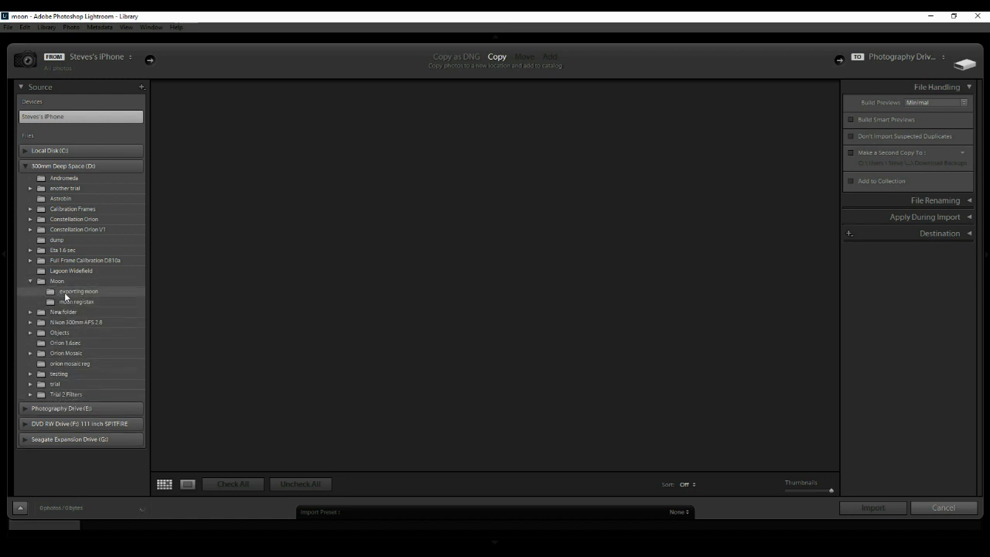
pyautogui.click(62, 302)
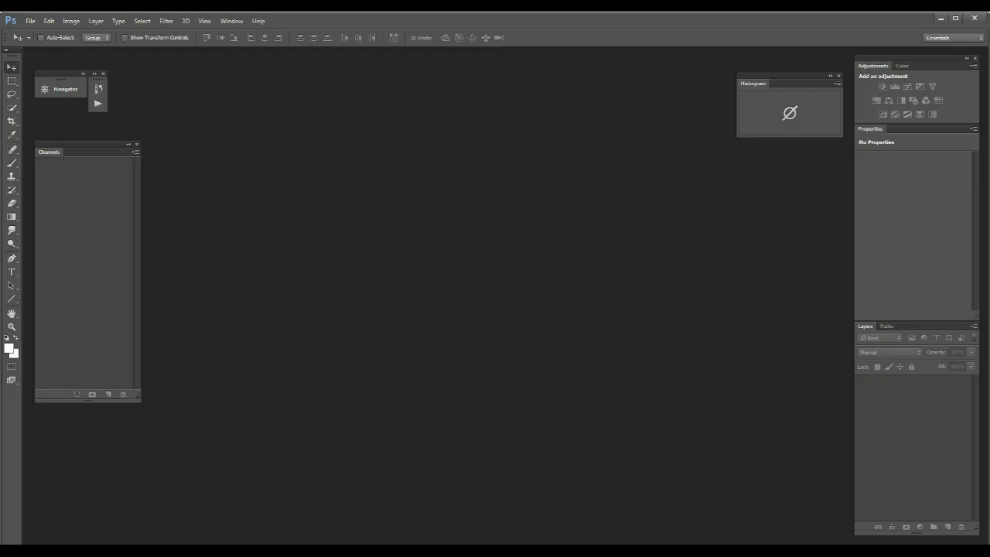
# Open the DSC_2015 image from the moon registax folder in Photoshop.
pyautogui.click(32, 20)
pyautogui.click(40, 42)
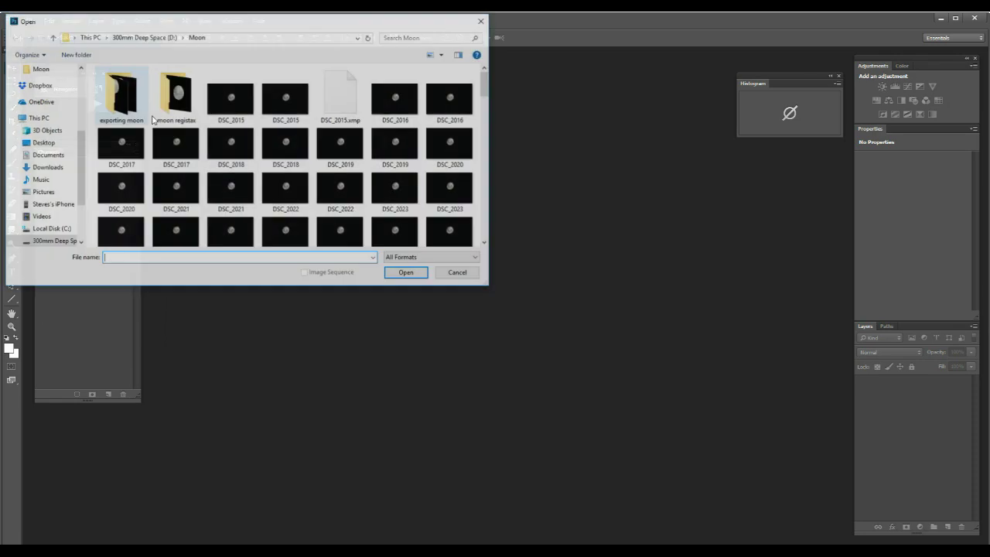
pyautogui.doubleClick(176, 113)
pyautogui.click(124, 92)
pyautogui.doubleClick(124, 91)
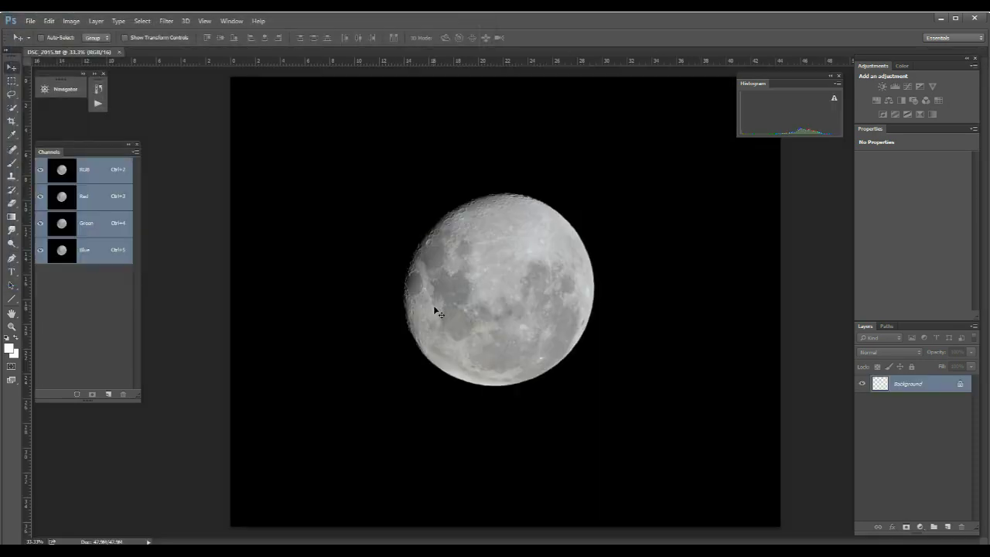
# Save the image as the TIFF DSC_2015moon with the default TIFF options.
pyautogui.click(31, 21)
pyautogui.click(48, 133)
pyautogui.click(103, 238)
pyautogui.write('moon')
pyautogui.click(408, 332)
pyautogui.click(619, 164)
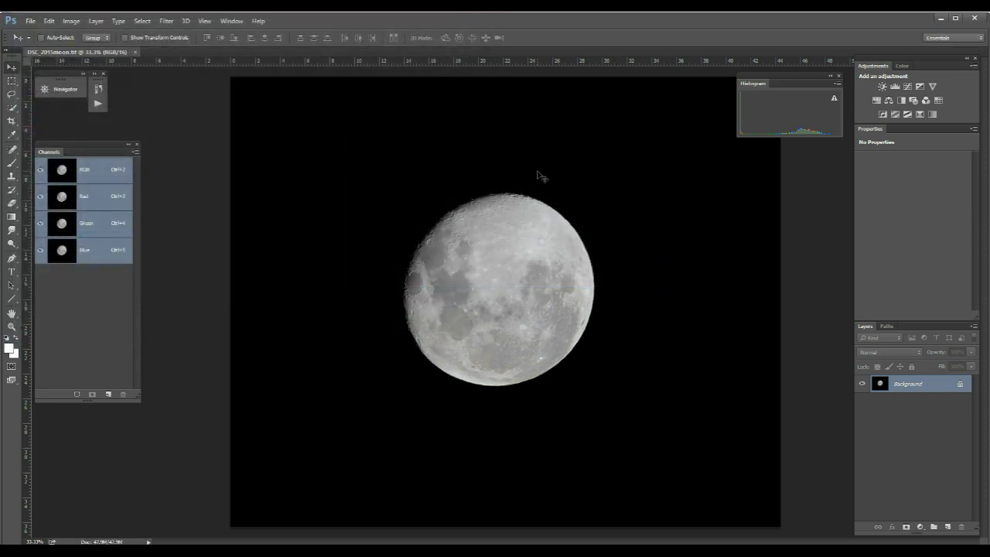
# Refresh moon registax in Lightroom's Import dialog and import only DSC_2015moon.tif.
pyautogui.click(941, 18)
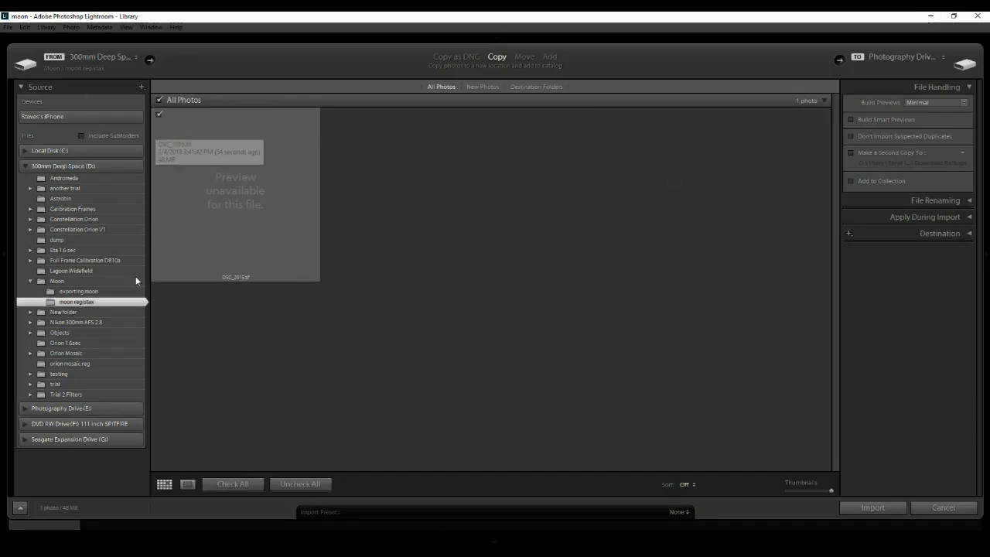
pyautogui.click(87, 282)
pyautogui.click(90, 303)
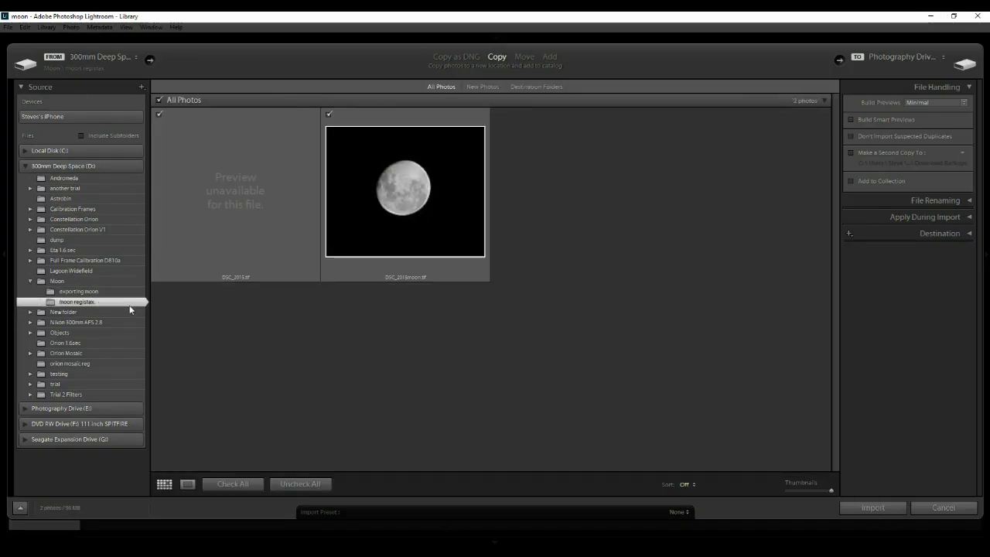
pyautogui.click(329, 114)
pyautogui.click(328, 115)
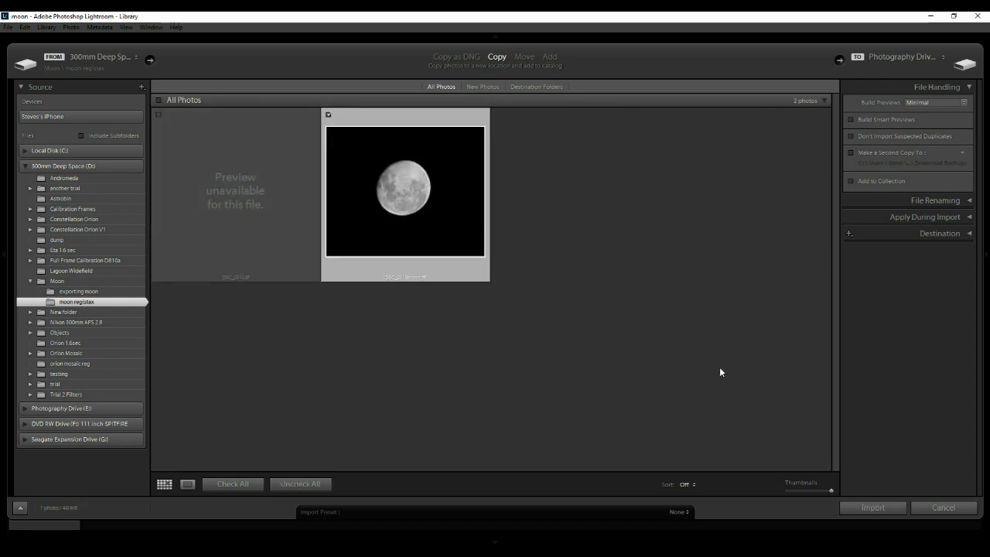
pyautogui.click(871, 508)
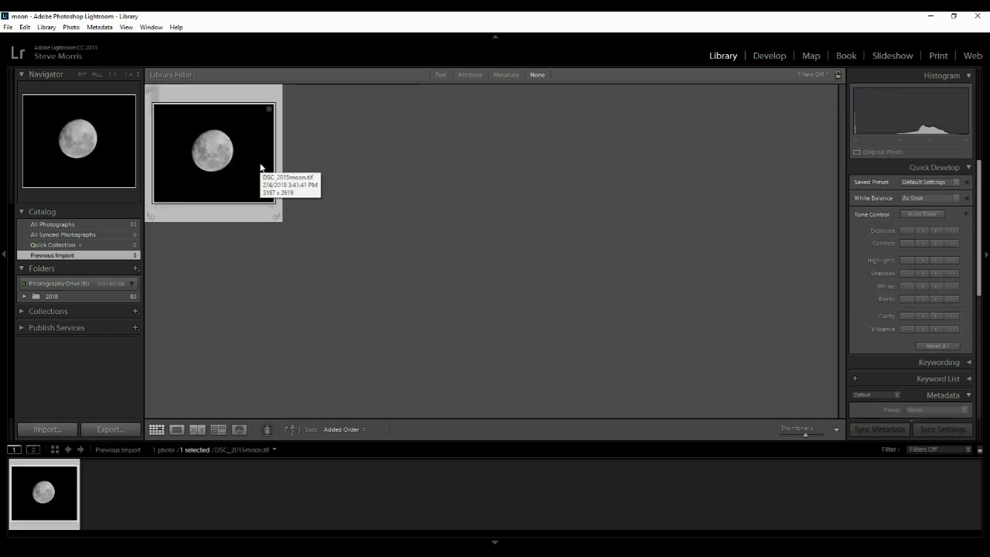
# In Develop's Basic panel, set Saturation +100, Contrast +67 and Blacks -12.
pyautogui.click(769, 54)
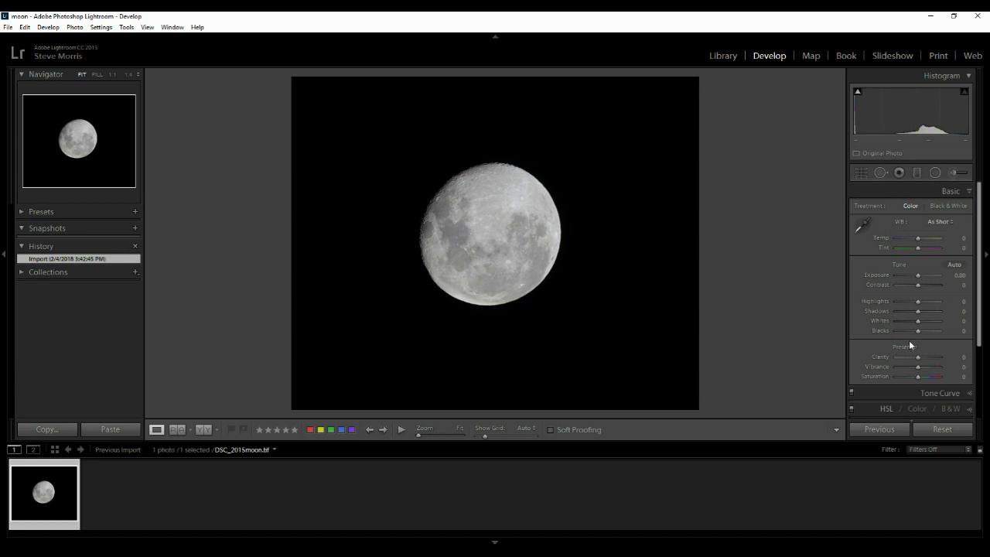
pyautogui.moveTo(919, 377); pyautogui.dragTo(940, 376)
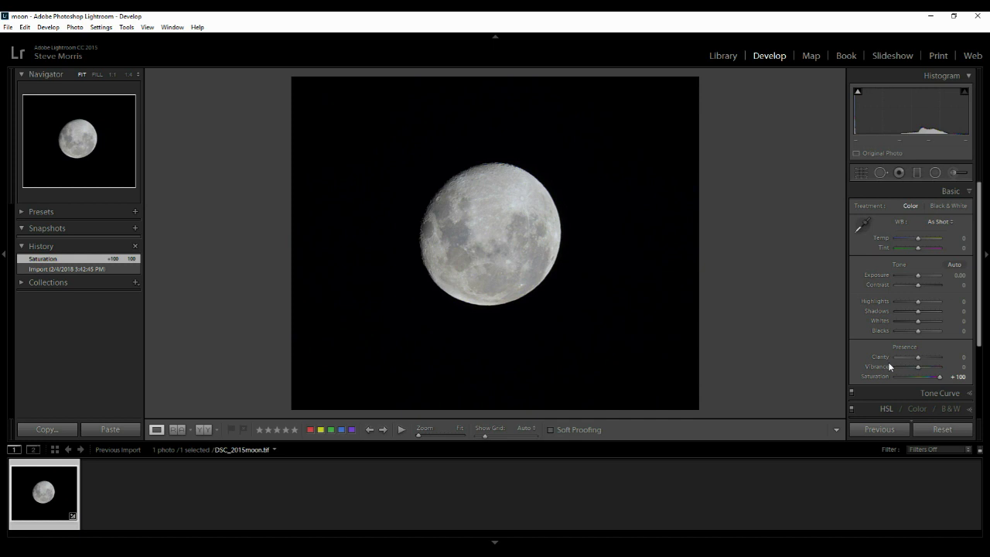
pyautogui.moveTo(918, 284); pyautogui.dragTo(914, 307)
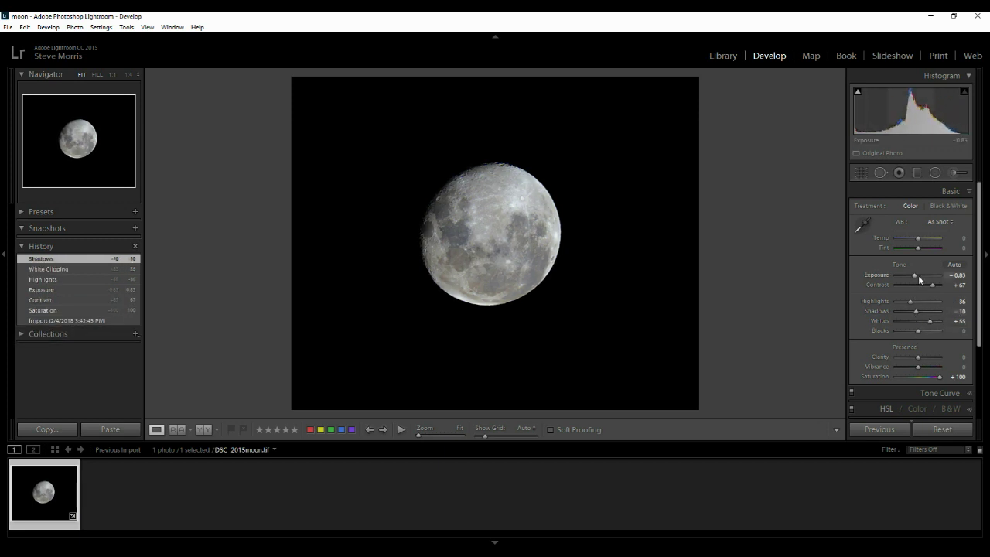
pyautogui.moveTo(917, 330)
pyautogui.mouseDown()
pyautogui.moveTo(900, 320)
pyautogui.moveTo(910, 317)
pyautogui.mouseUp()
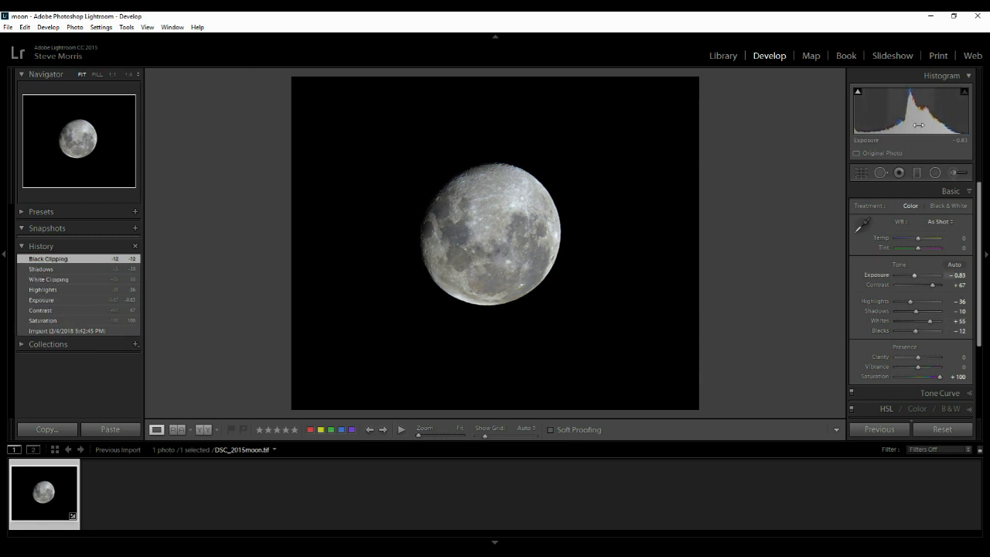
# Set Exposure to -1.07, Whites to +57 and Vibrance to +76.
pyautogui.moveTo(915, 275); pyautogui.dragTo(915, 275)
pyautogui.moveTo(928, 322); pyautogui.dragTo(931, 322)
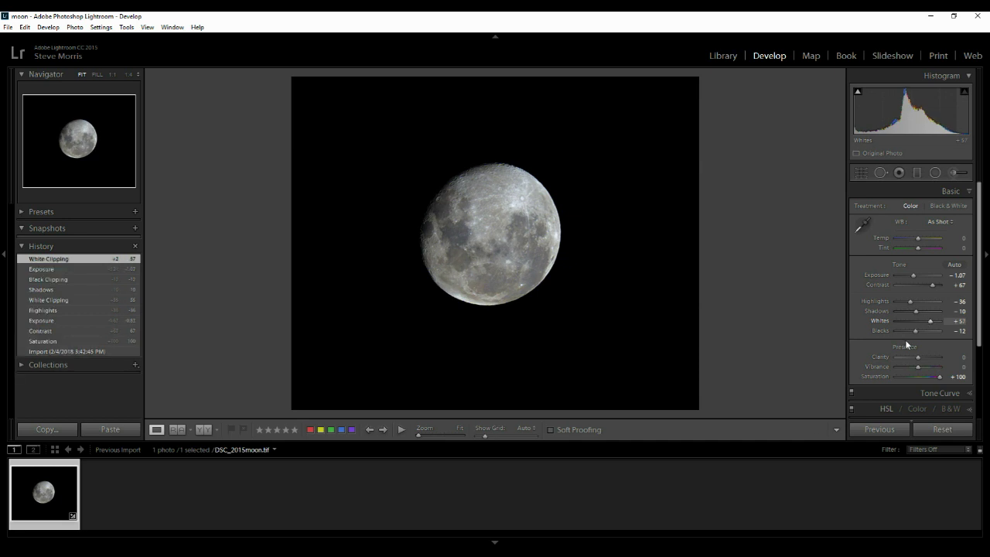
pyautogui.moveTo(919, 369)
pyautogui.mouseDown()
pyautogui.moveTo(942, 364)
pyautogui.moveTo(932, 362)
pyautogui.moveTo(933, 375)
pyautogui.mouseUp()
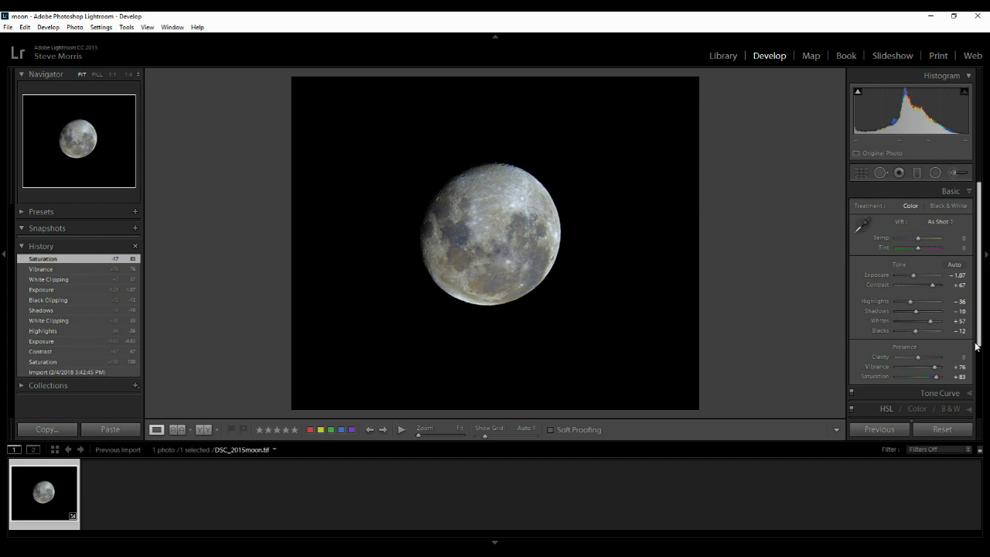
pyautogui.moveTo(979, 337); pyautogui.dragTo(980, 376)
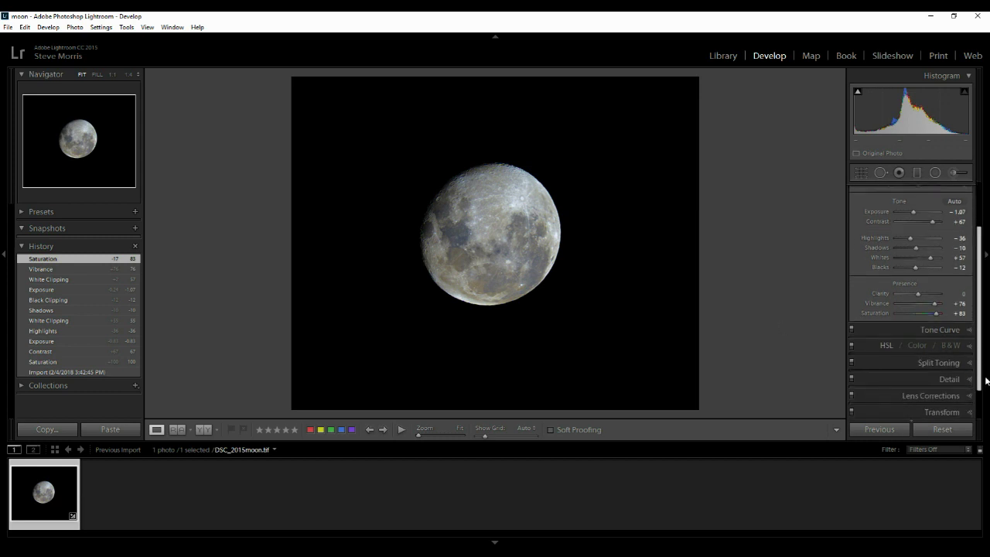
pyautogui.moveTo(917, 291); pyautogui.dragTo(915, 294)
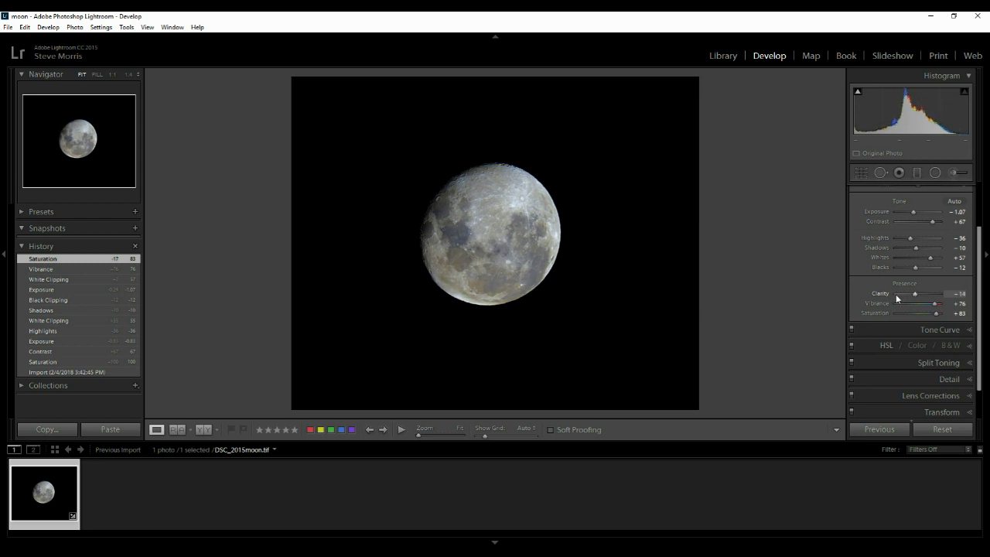
pyautogui.doubleClick(882, 292)
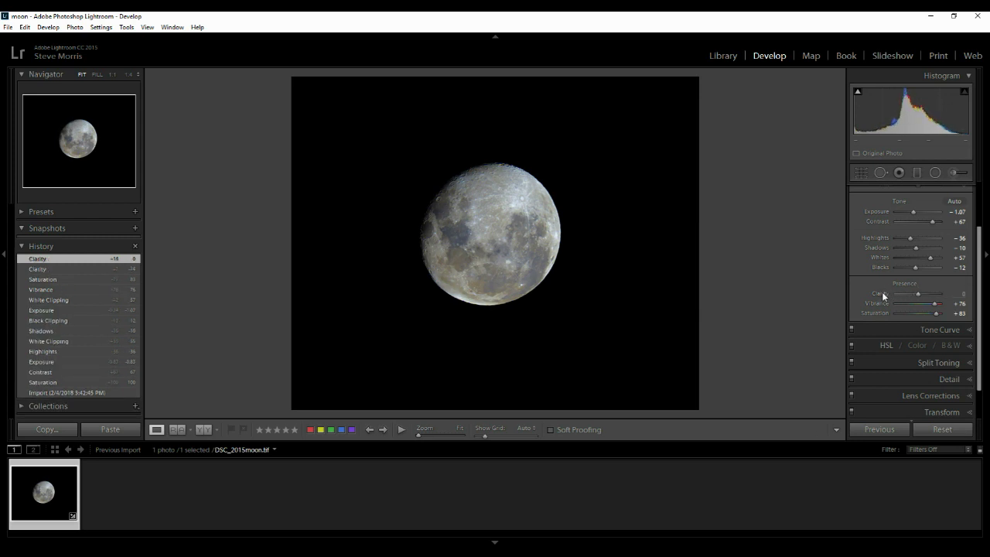